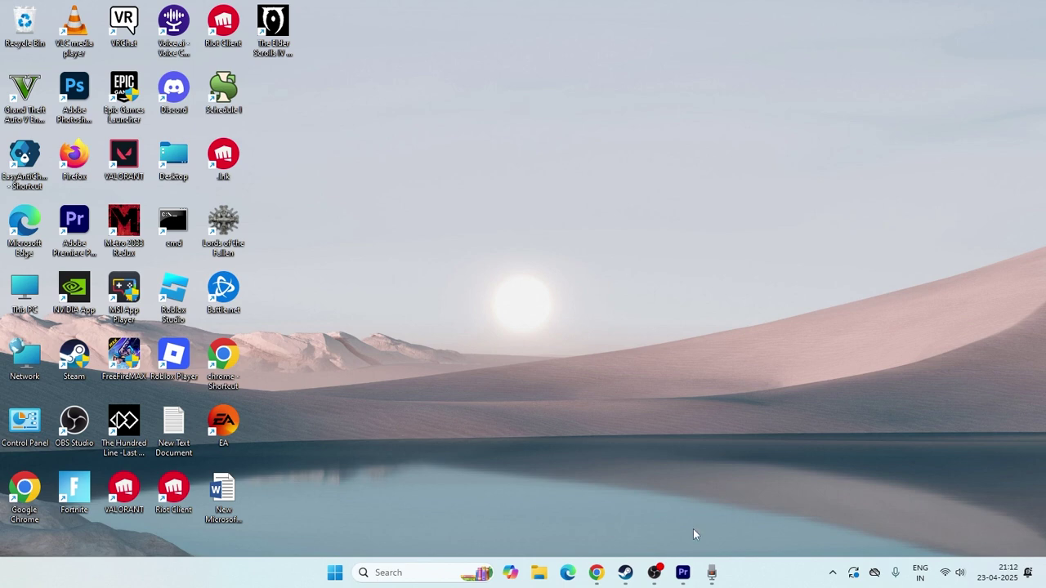
- Restore the Premiere Pro window from the taskbar so the untitled project is visible
{"action": "left_click", "coordinate": [683, 572]}
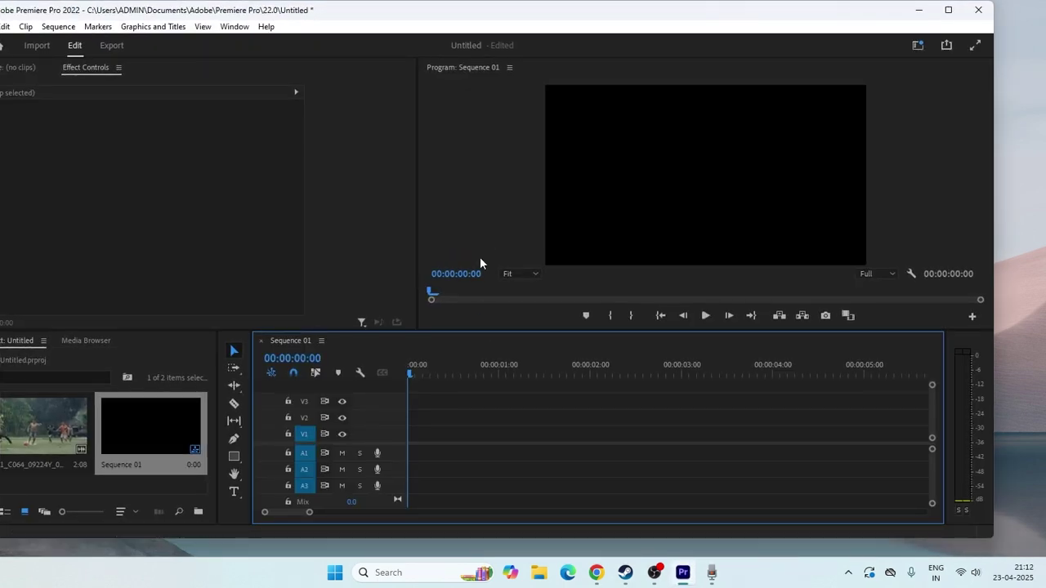
{"action": "left_click_drag", "start_coordinate": [309, 513], "coordinate": [826, 513]}
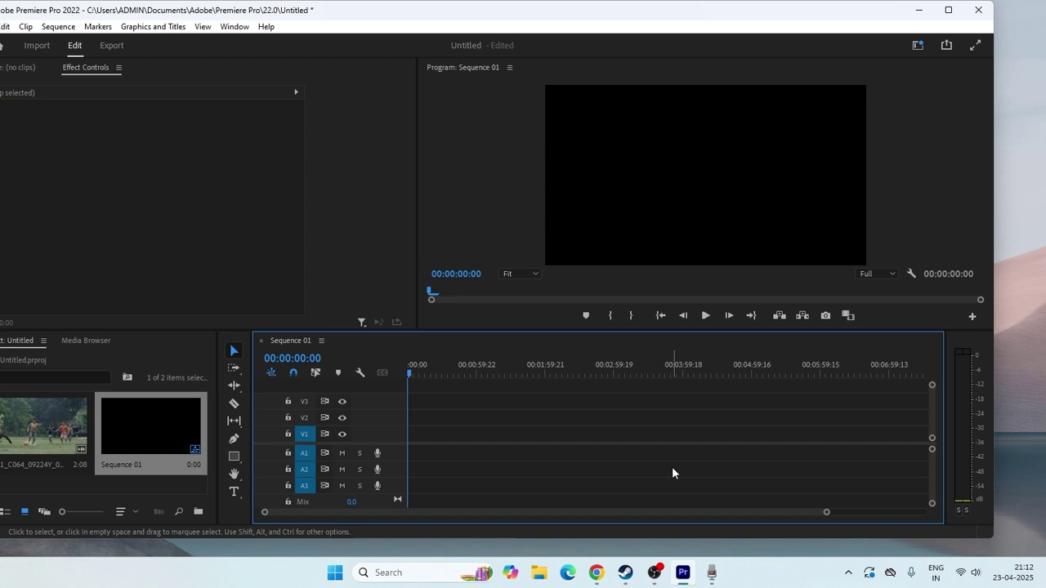
{"action": "left_click", "coordinate": [234, 27]}
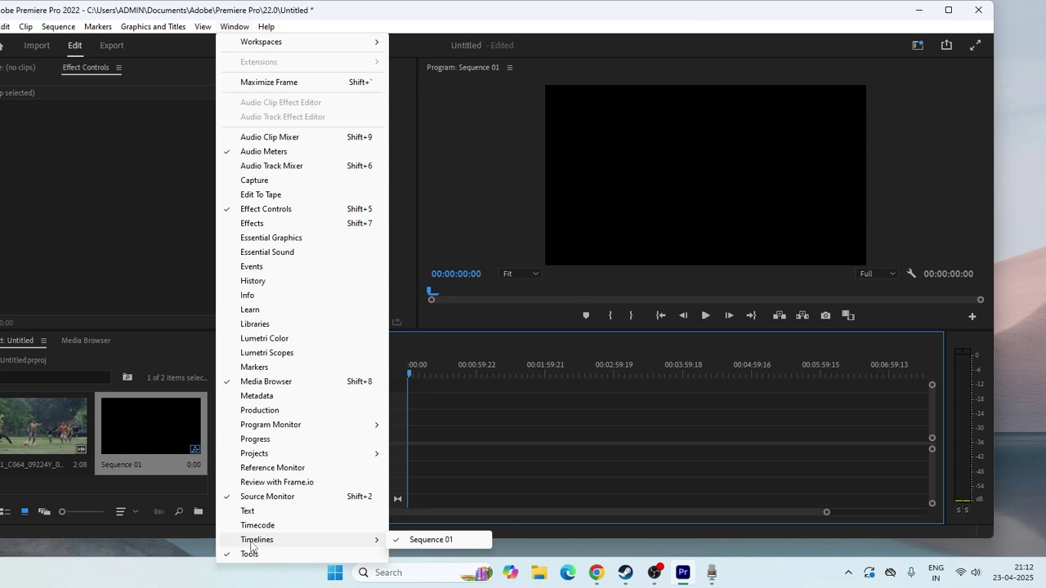
{"action": "mouse_move", "coordinate": [257, 540]}
{"action": "left_click", "coordinate": [420, 541]}
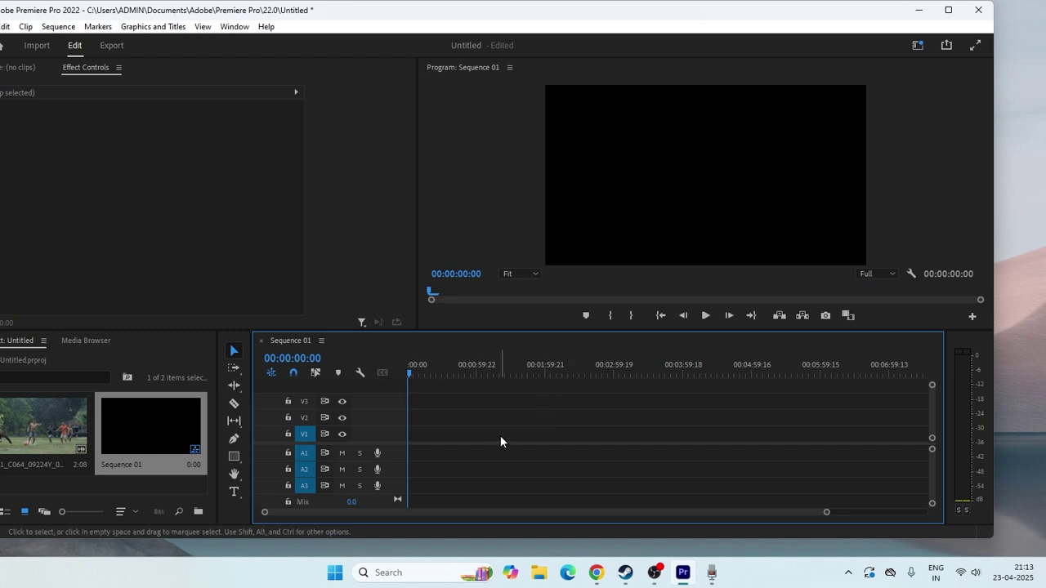
- Reset the workspace via Window > Workspaces > Reset to Saved Layout
{"action": "left_click", "coordinate": [234, 27]}
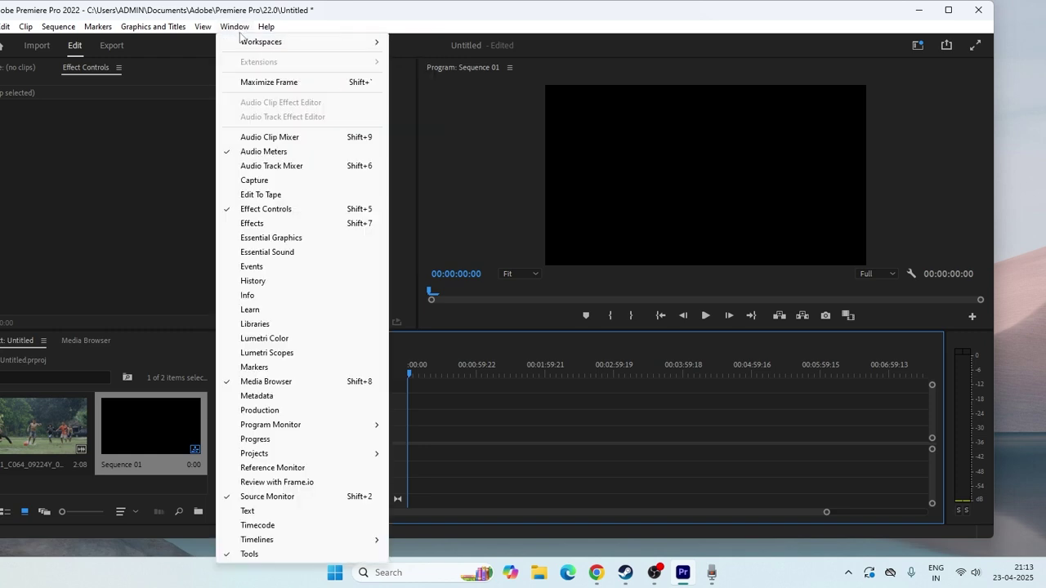
{"action": "mouse_move", "coordinate": [261, 42]}
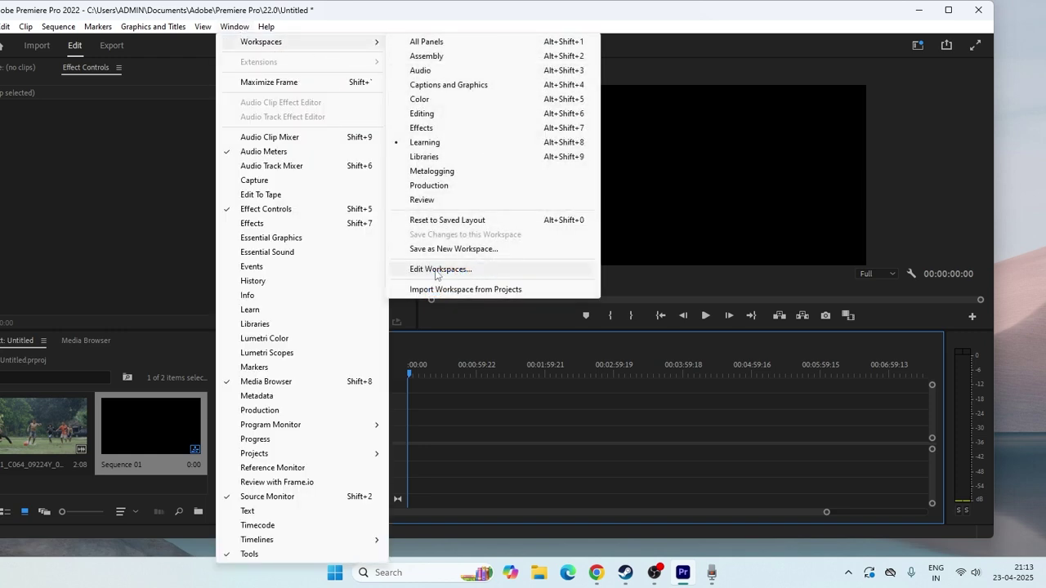
{"action": "left_click", "coordinate": [492, 223]}
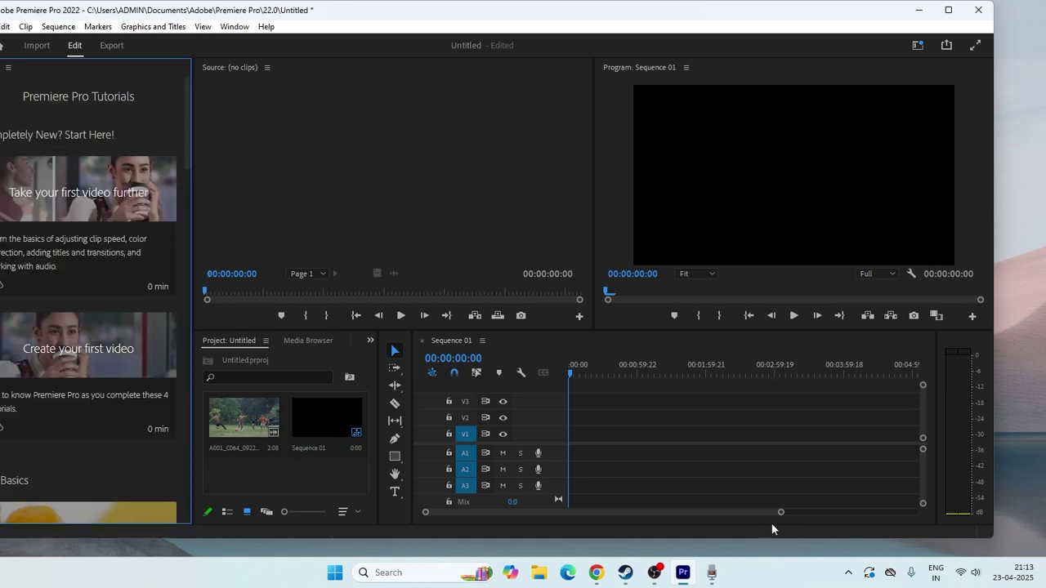
{"action": "left_click_drag", "start_coordinate": [780, 512], "coordinate": [900, 515]}
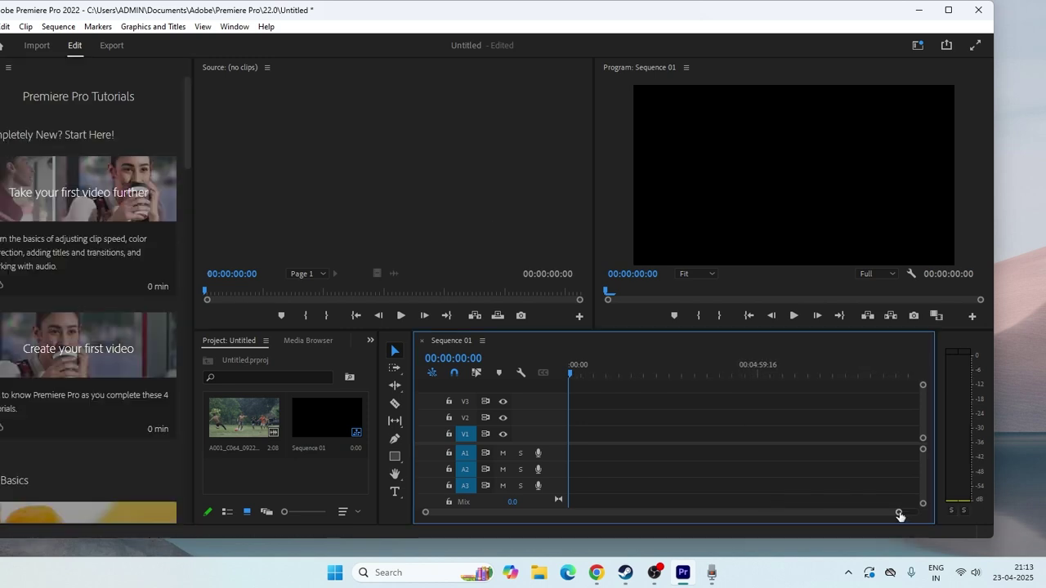